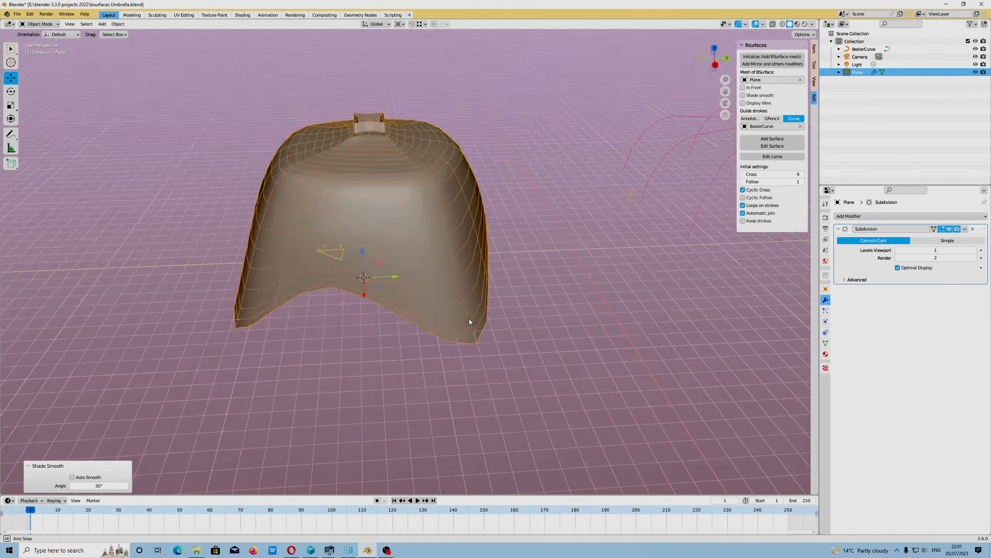
Dissolve one of the closely spaced edge loops just above the umbrella mesh's lower rim in Edit Mode.
key("Tab")
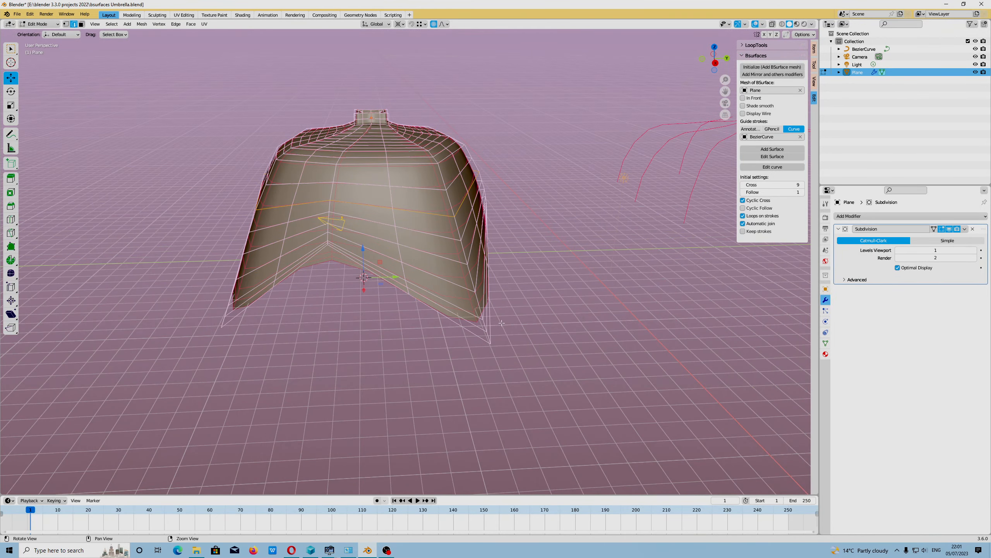
left_click(68, 25)
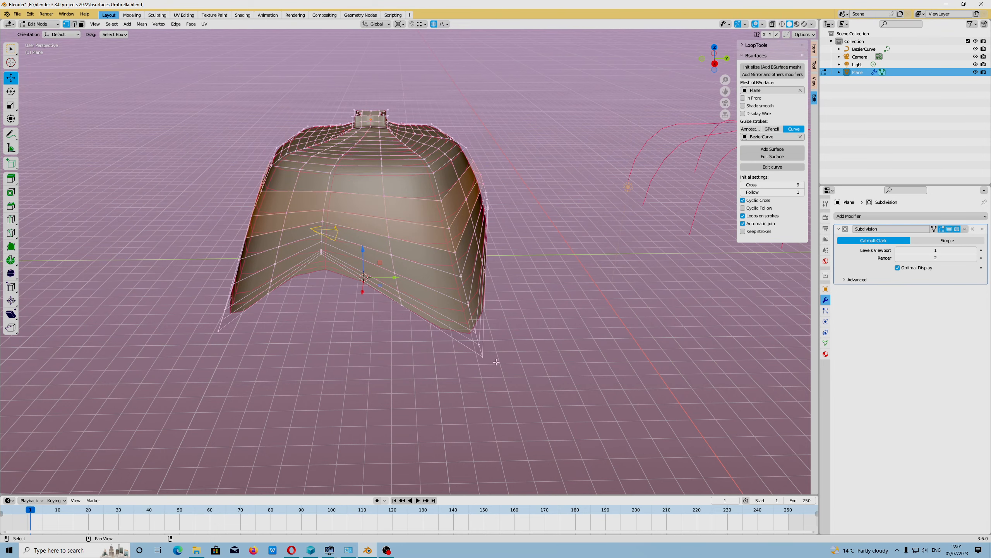
middle_click_drag(490, 355, 310, 245)
left_click(73, 24)
left_click(381, 322, "alt")
key("x")
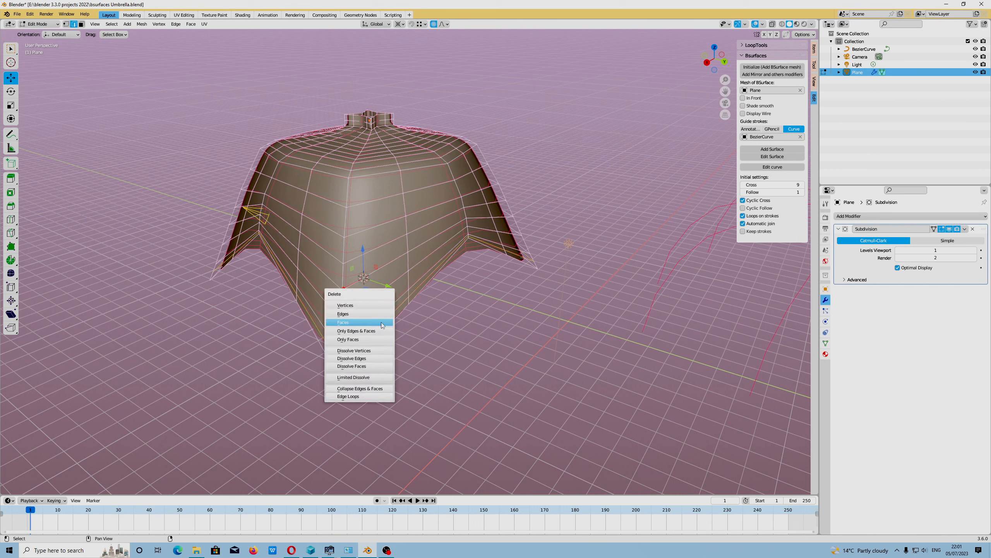
left_click(362, 359)
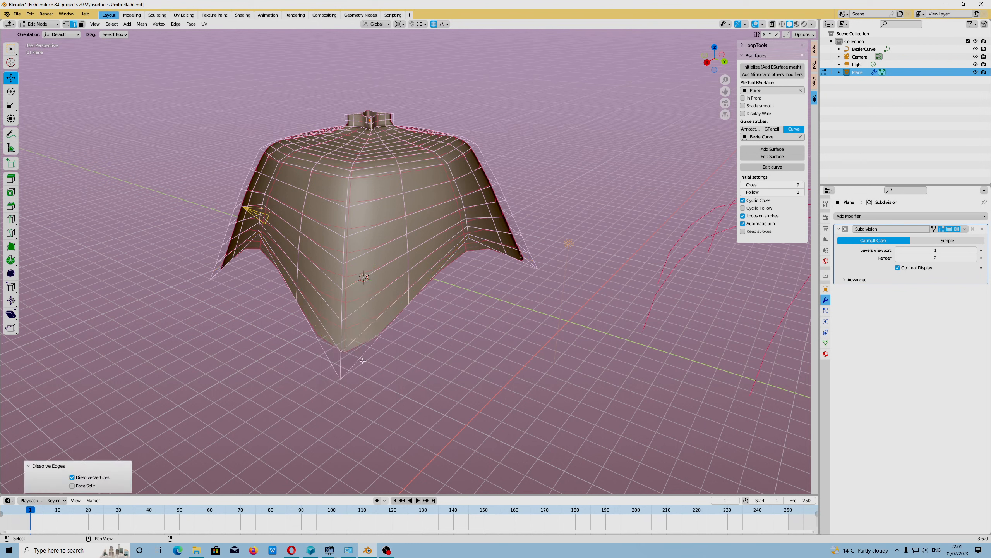
left_click(440, 411)
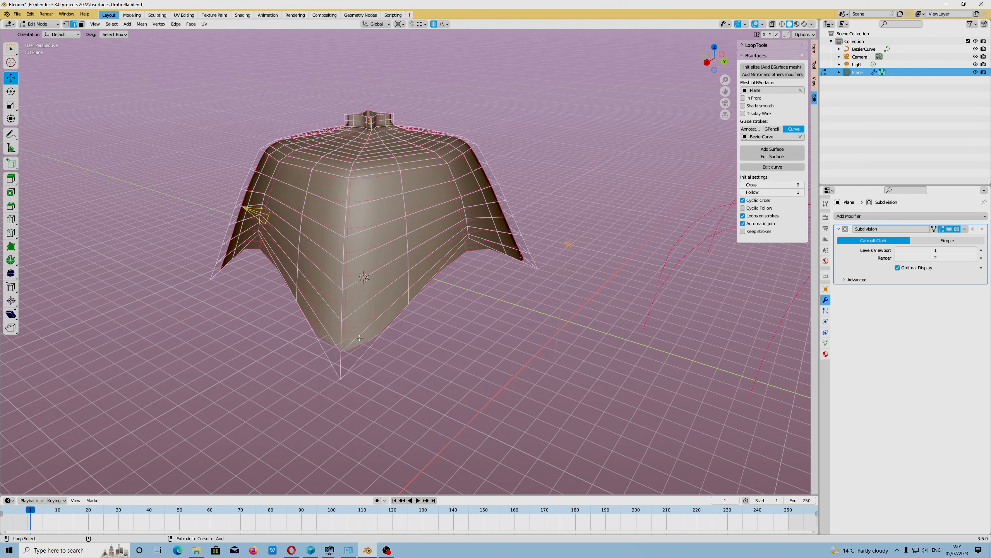
Dissolve the second closely spaced edge loop beside the umbrella's lower rim.
left_click(359, 338, "alt")
key("x")
left_click(360, 338)
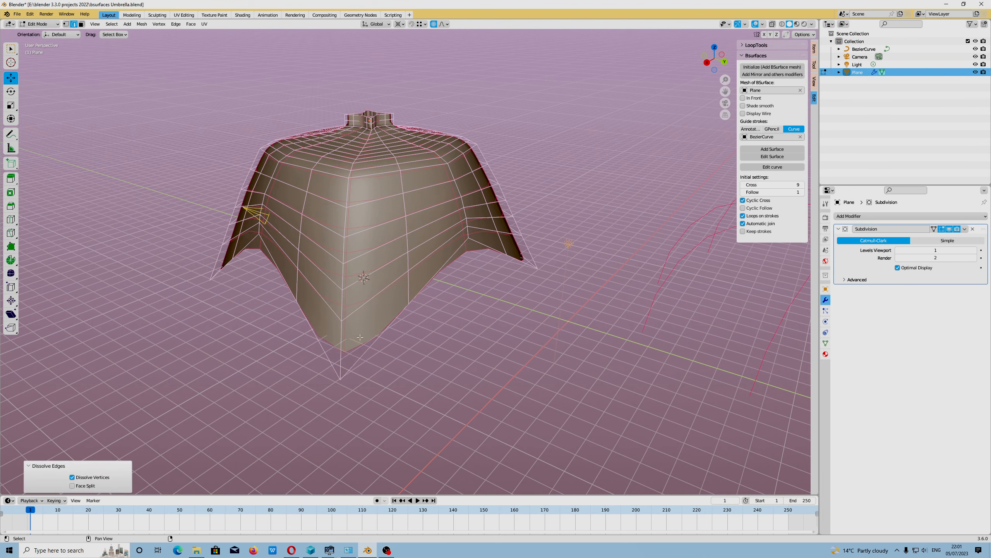
middle_click_drag(359, 337, 181, 80)
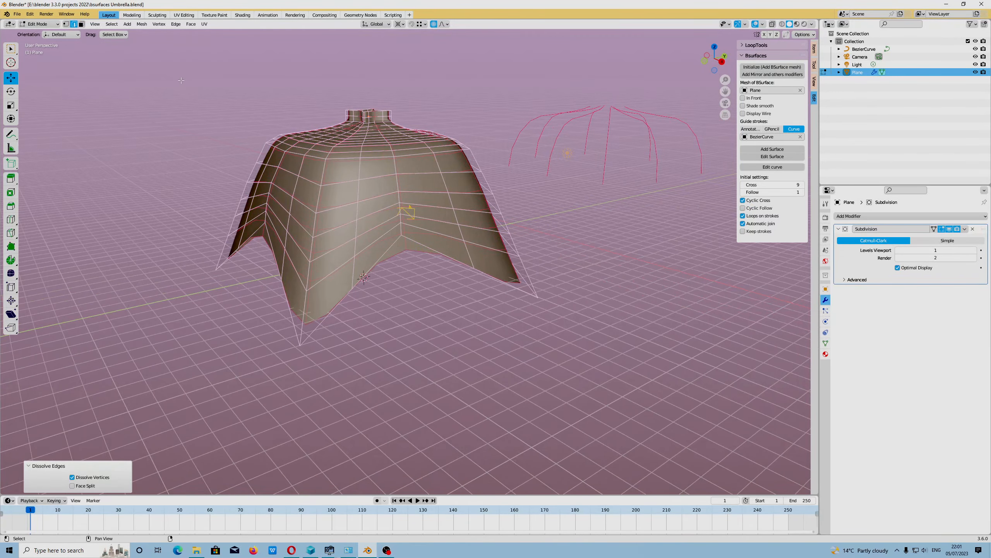
Switch to vertex selection and display the Subdivision modifier's result on the edit cage.
left_click(67, 24)
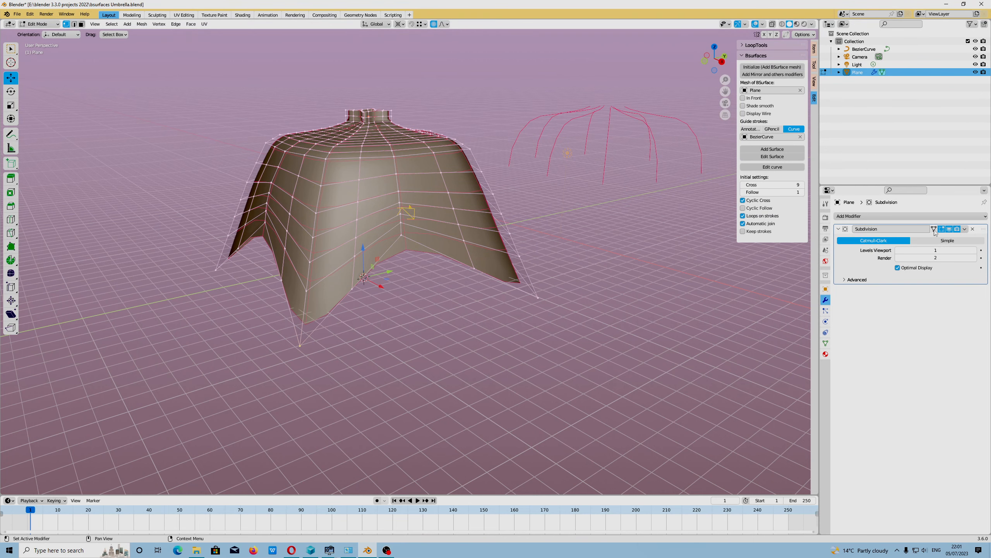
left_click(935, 229)
left_click(934, 228)
left_click(934, 229)
middle_click_drag(416, 362, 406, 356)
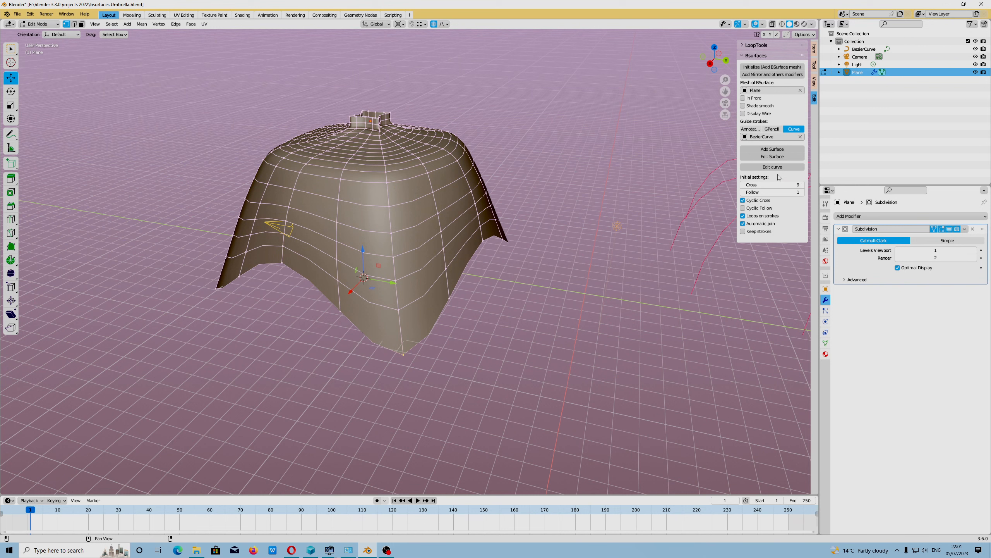
Set the selected corner tip's bevel weight to 1.00 and its vertex crease to 0.34.
left_click(814, 64)
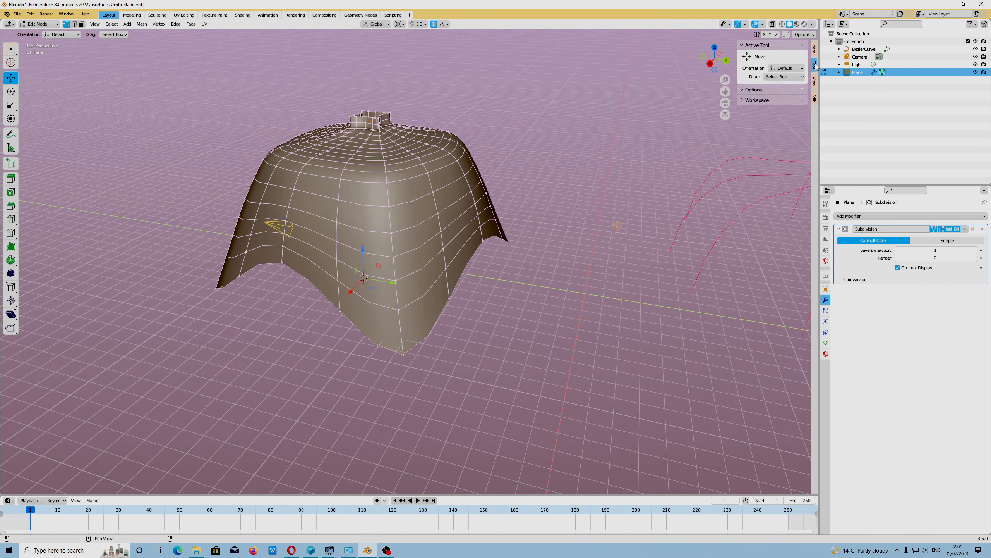
left_click(815, 49)
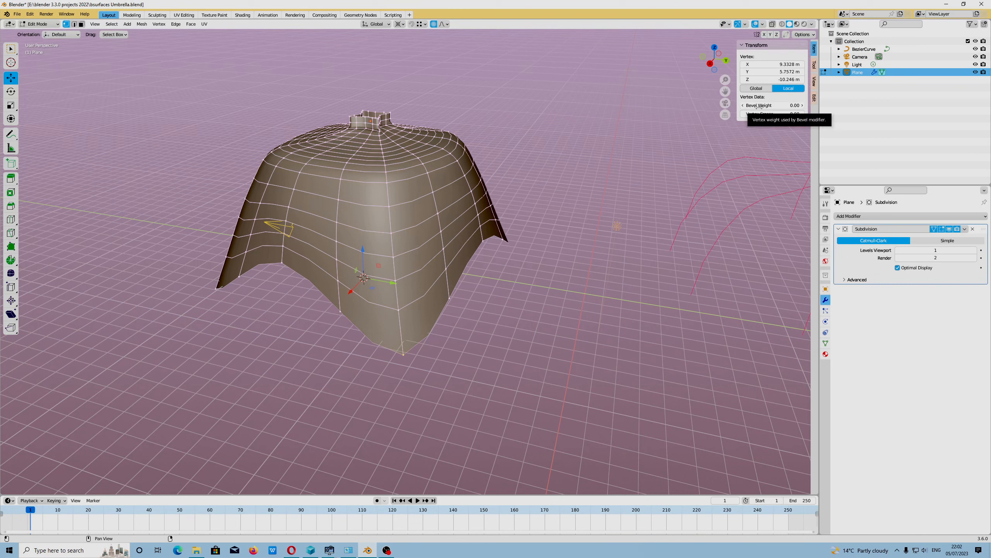
left_click_drag(775, 105, 783, 114)
Select the next corner tip of the umbrella's rim and set its vertex crease to 0.74.
middle_click_drag(469, 235, 509, 303)
left_click(469, 343)
left_click_drag(767, 114, 796, 113)
mouse_move(807, 232)
middle_mouse_down()
mouse_move(788, 246)
mouse_move(795, 241)
middle_mouse_up()
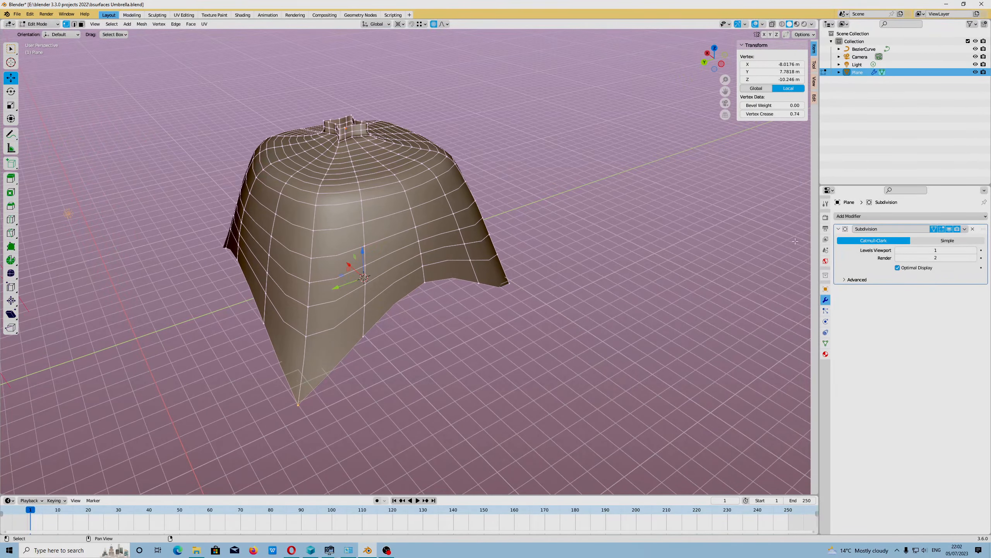
Set the Subdivision viewport levels to 2 and the selected corner tip's vertex crease to 0.39.
left_click(972, 250)
middle_click_drag(481, 281, 723, 133)
left_click_drag(787, 113, 780, 113)
Set the vertex crease of the two other corner tips on the lower rim to 1.00 each.
middle_click_drag(513, 327, 476, 332)
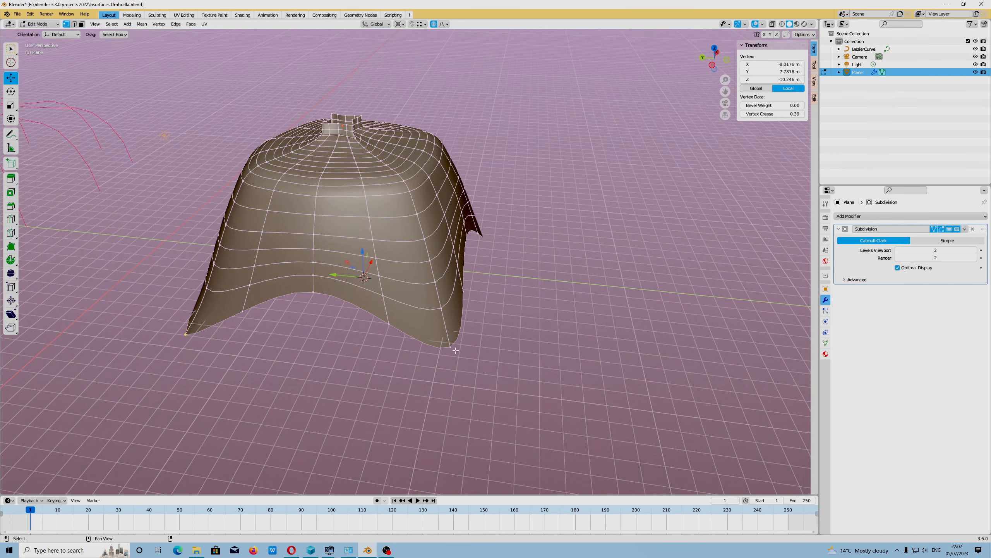
left_click_drag(776, 113, 798, 114)
middle_click_drag(538, 316, 490, 318)
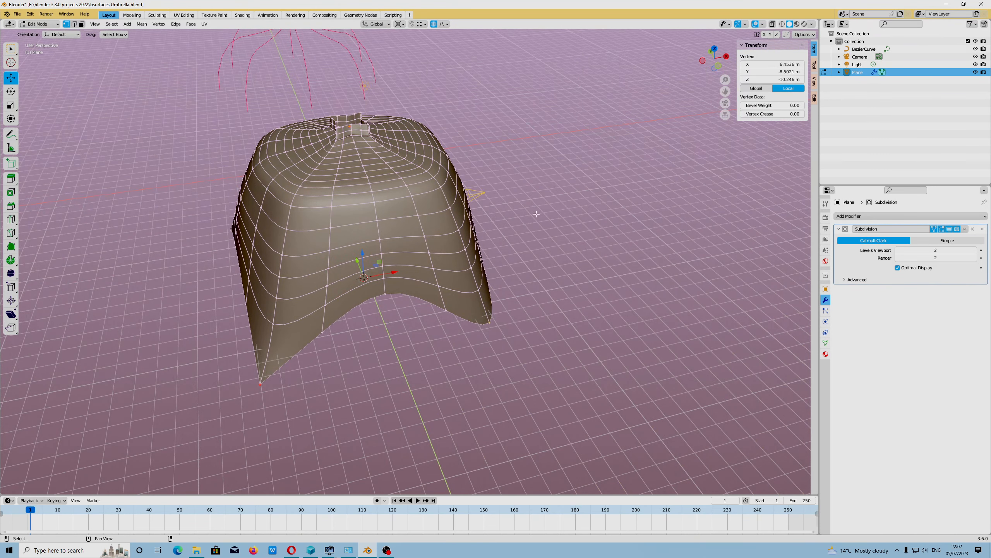
left_click_drag(773, 114, 796, 113)
Try to move the selected corner tip along the Z axis and undo the move.
middle_click_drag(565, 266, 365, 274)
key("g")
key("z")
left_click(364, 281)
key("ctrl+z")
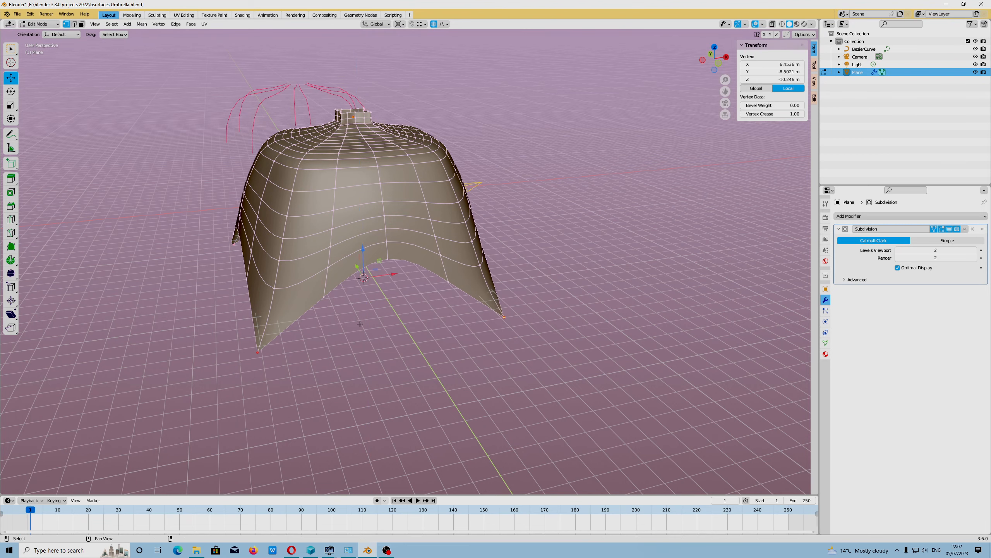
Select three corner tips together, set their mean vertex crease to 0.94 and lower them about 1.9 m along Z.
left_click(233, 248, "shift")
left_click_drag(255, 333, 382, 325, "alt")
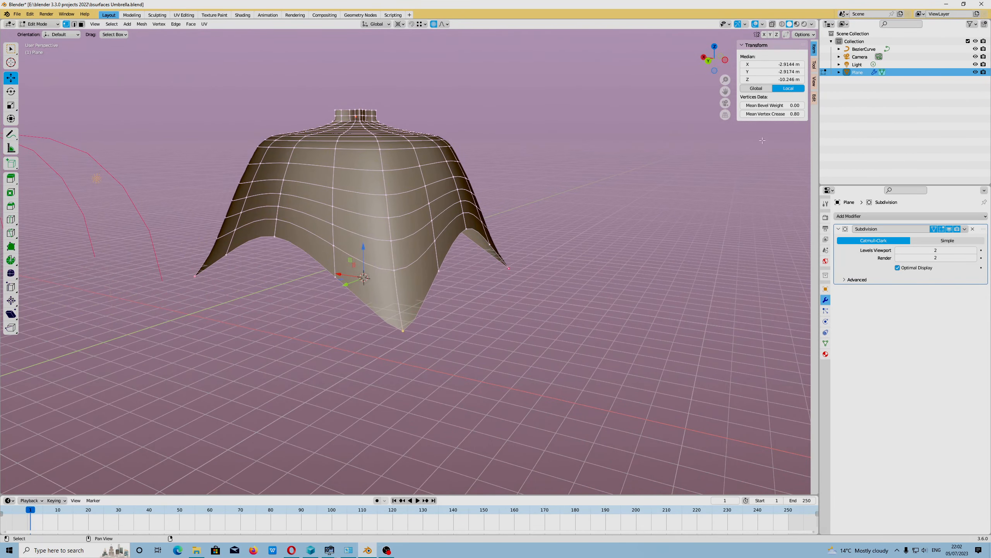
left_click_drag(768, 114, 778, 114)
left_click_drag(364, 249, 364, 279)
Set the remaining corner tip's vertex crease to 1.00 and lower that tip along the Z axis.
middle_click_drag(219, 308, 323, 317)
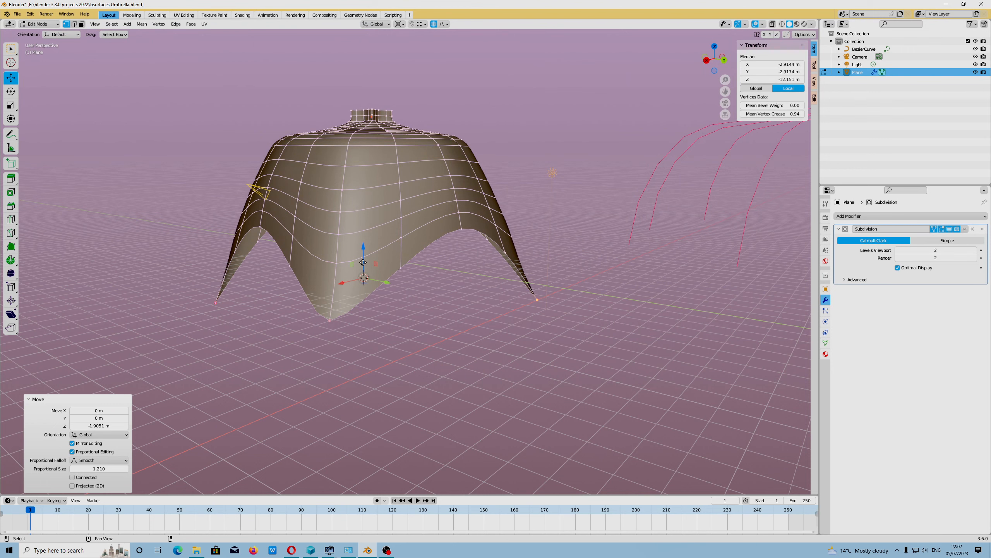
left_click(328, 322)
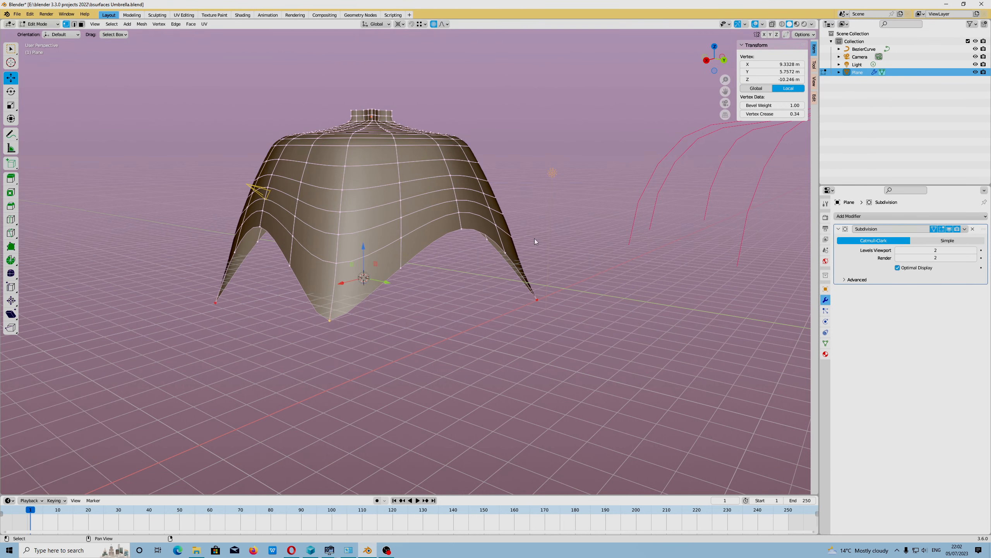
left_click_drag(777, 113, 804, 113)
middle_click_drag(373, 270, 364, 262)
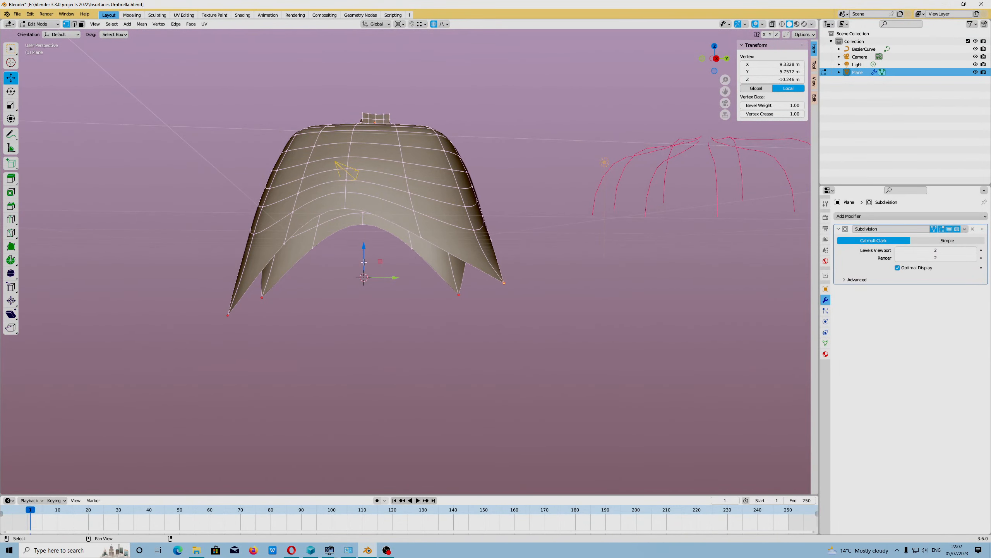
left_click_drag(364, 262, 363, 284)
Adjust the vertex crease of two rim vertices between the corner tips, giving the second a bevel weight of 0.56, and clear the selection.
left_click(345, 208)
middle_click_drag(438, 247, 430, 252)
left_click_drag(775, 113, 790, 114)
middle_click_drag(390, 242, 262, 240)
left_click(427, 214)
left_click_drag(760, 114, 773, 106)
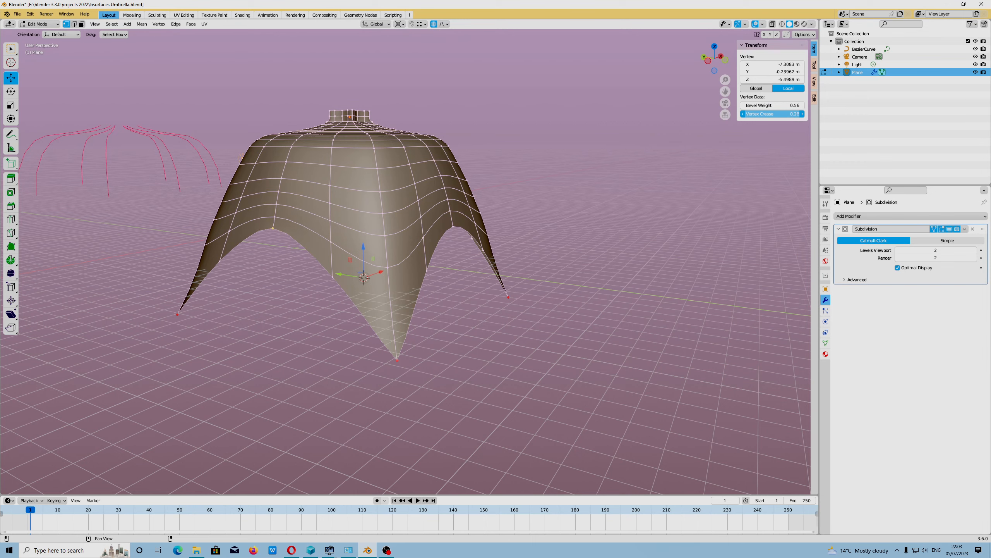
key("alt+a")
Turn off the Subdivision modifier's Optimal Display and return the umbrella to Object Mode.
middle_click_drag(398, 230, 344, 234)
left_click(898, 268)
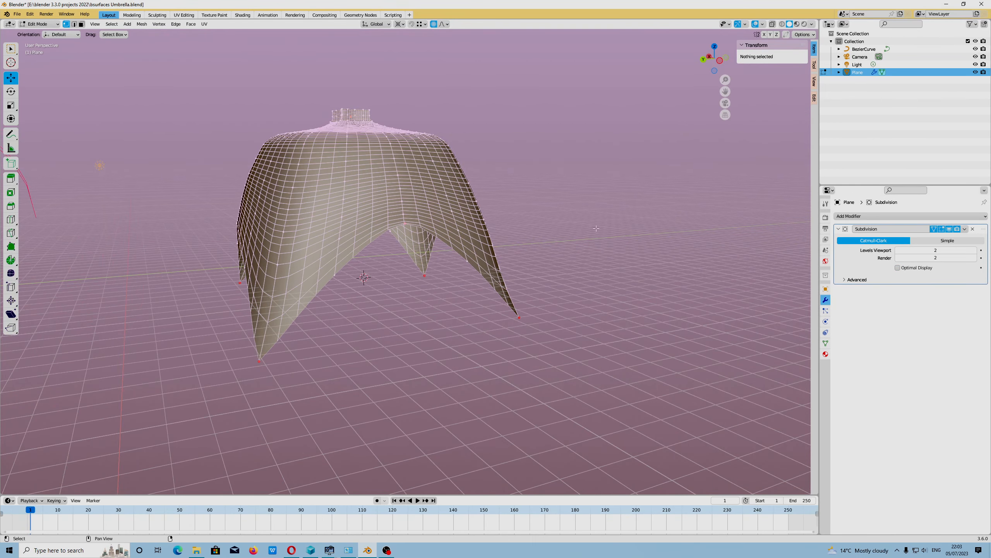
middle_click_drag(551, 213, 613, 209)
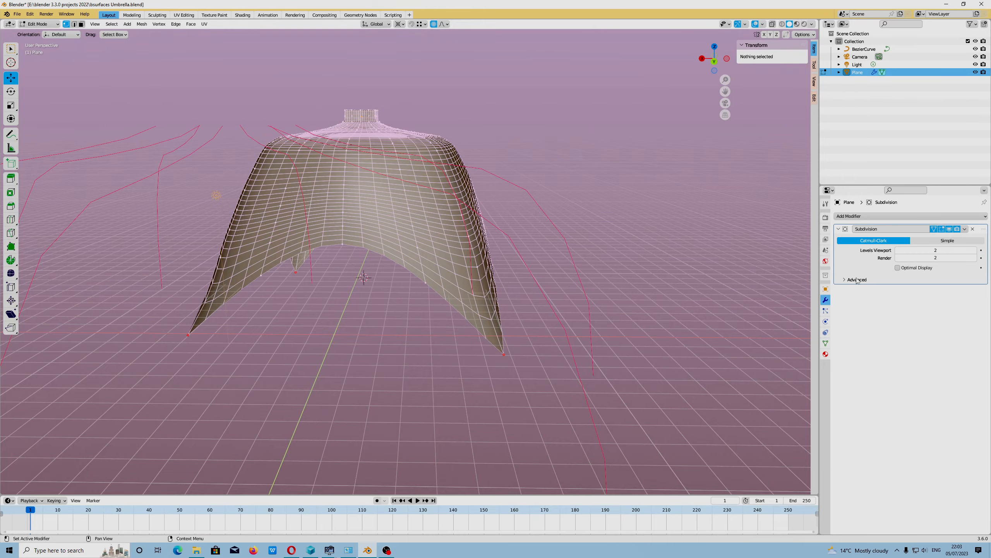
middle_click_drag(469, 250, 434, 254)
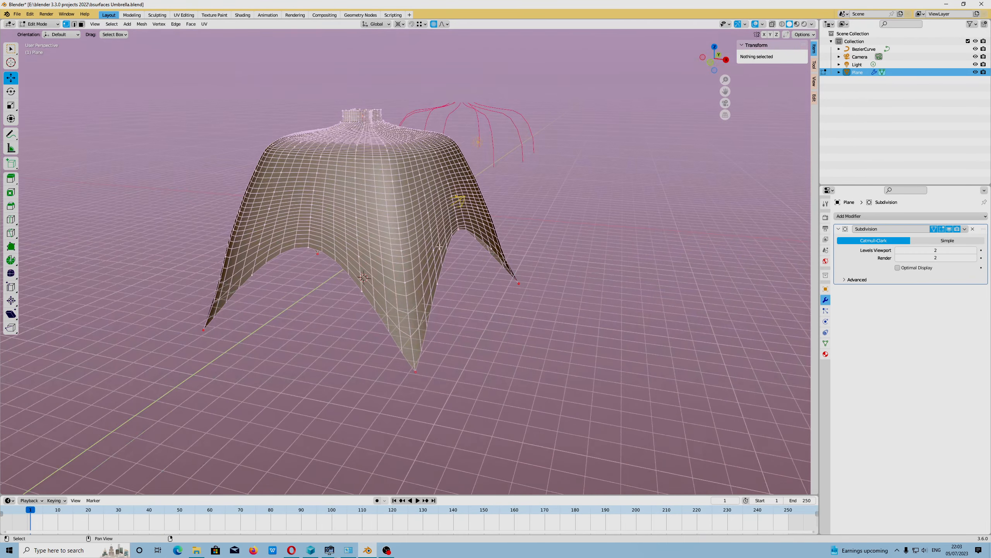
left_click(50, 24)
left_click(52, 33)
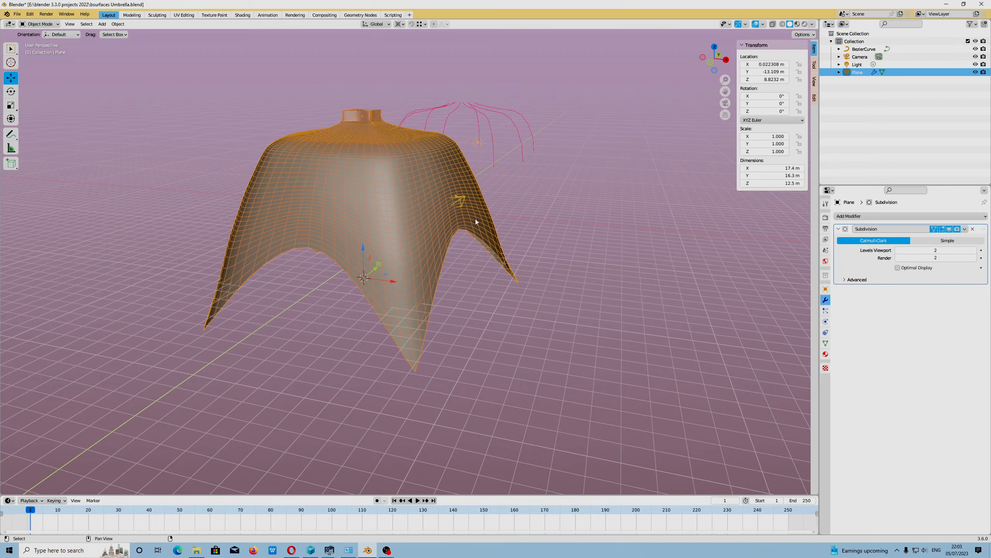
scroll(475, 219, "up", 3)
middle_click_drag(447, 215, 442, 166)
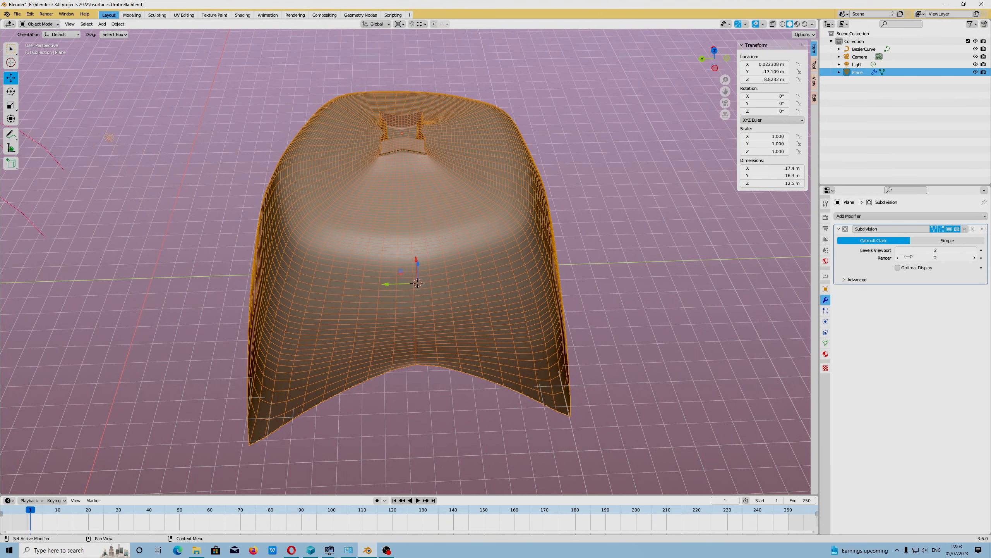
Try a Subdivision viewport level of 1 and restore it to 2.
left_click(897, 250)
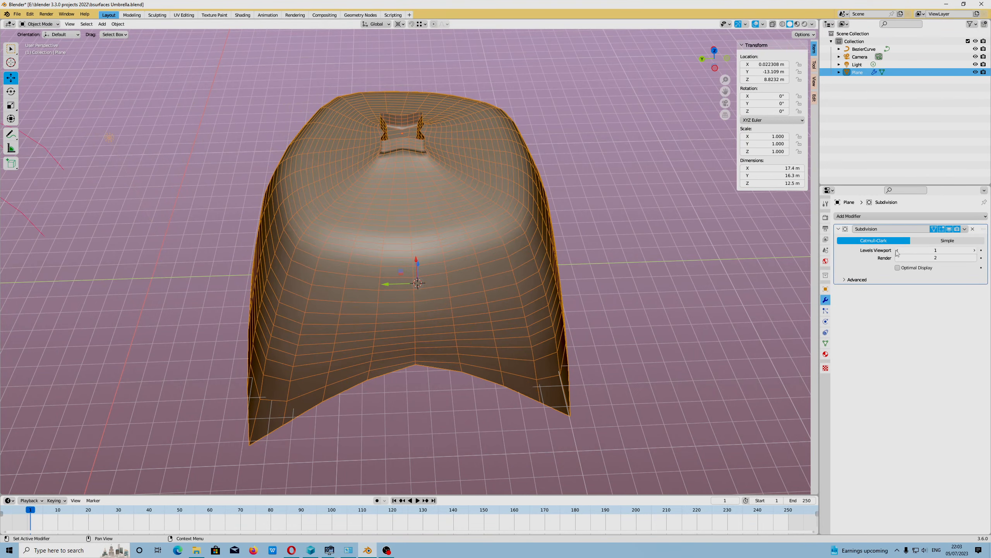
left_click(975, 250)
middle_click_drag(551, 266, 609, 243)
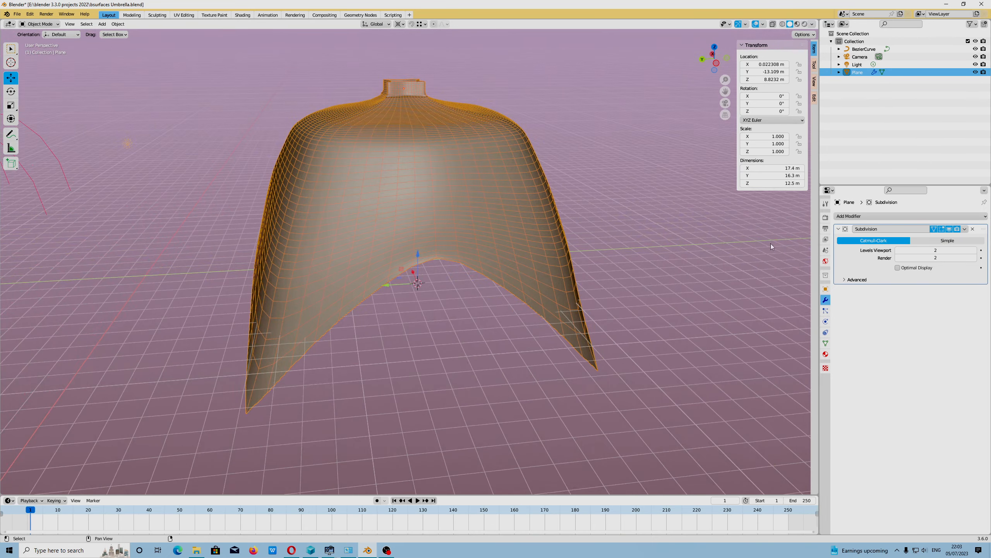
Apply the Subdivision modifier to the umbrella mesh.
left_click(964, 229)
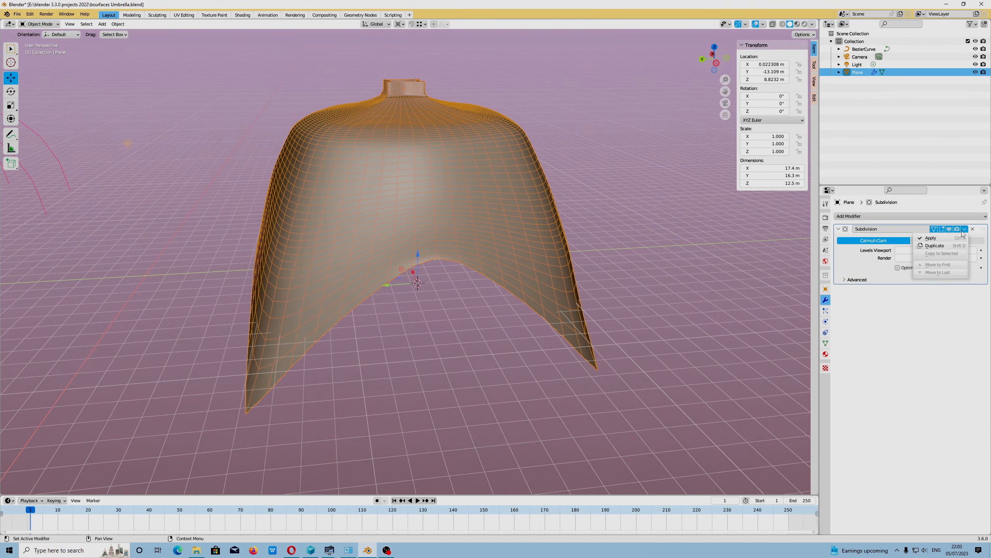
left_click(962, 239)
middle_click_drag(430, 211, 462, 211)
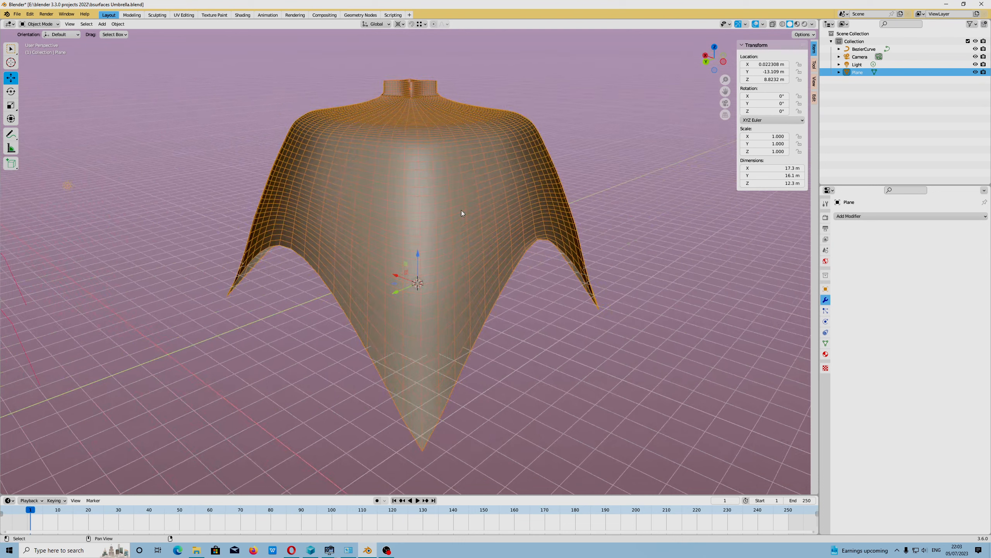
Select alternate horizontal edge loops down the umbrella's side walls in Edit Mode and dissolve those edges.
key("Tab")
left_click(74, 24)
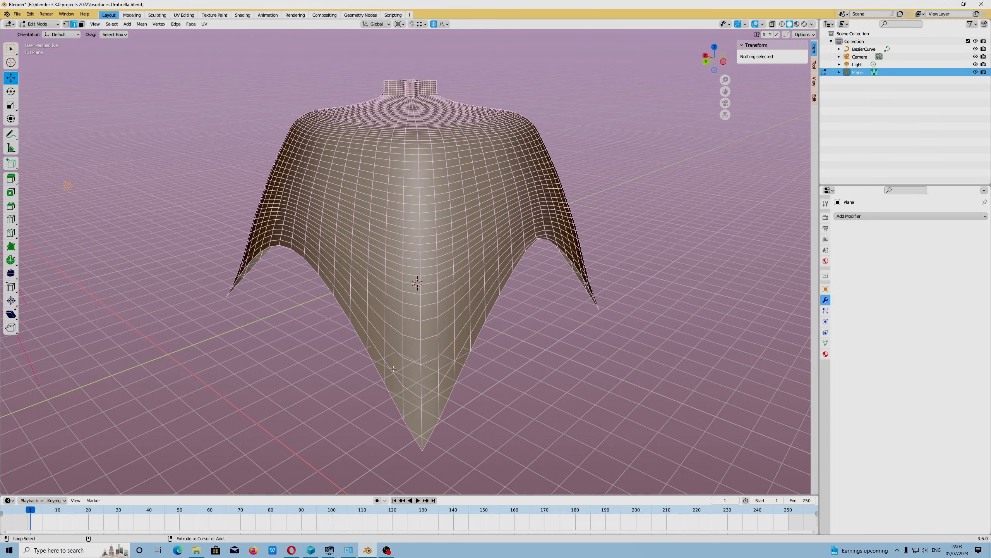
left_click(388, 334, "alt")
left_click(376, 286, "alt+shift")
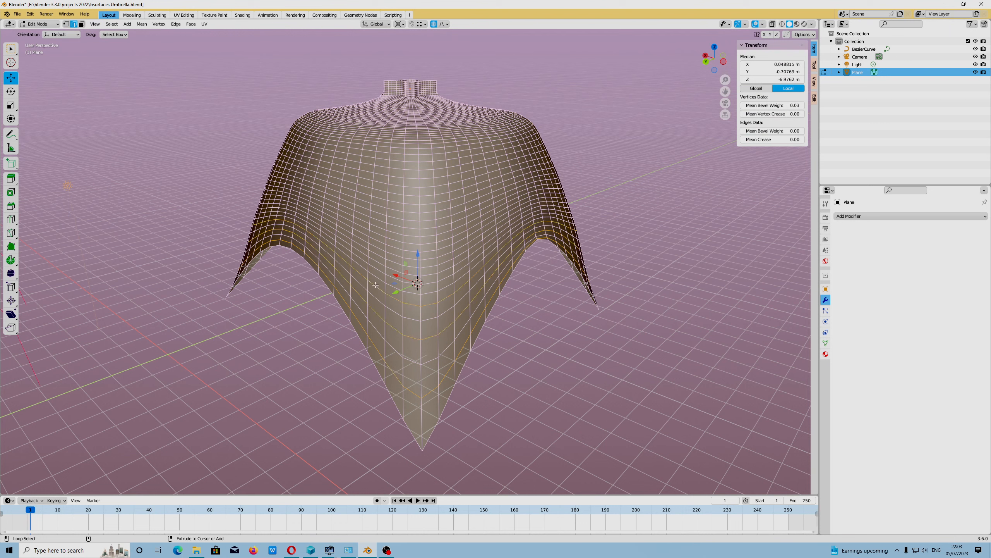
left_click(375, 268, "alt+shift")
left_click(376, 254, "alt+shift")
left_click(379, 239, "alt+shift")
left_click(378, 226, "alt+shift")
left_click(379, 190, "alt+shift")
left_click(385, 159, "alt+shift")
left_click(386, 149, "alt+shift")
key("x")
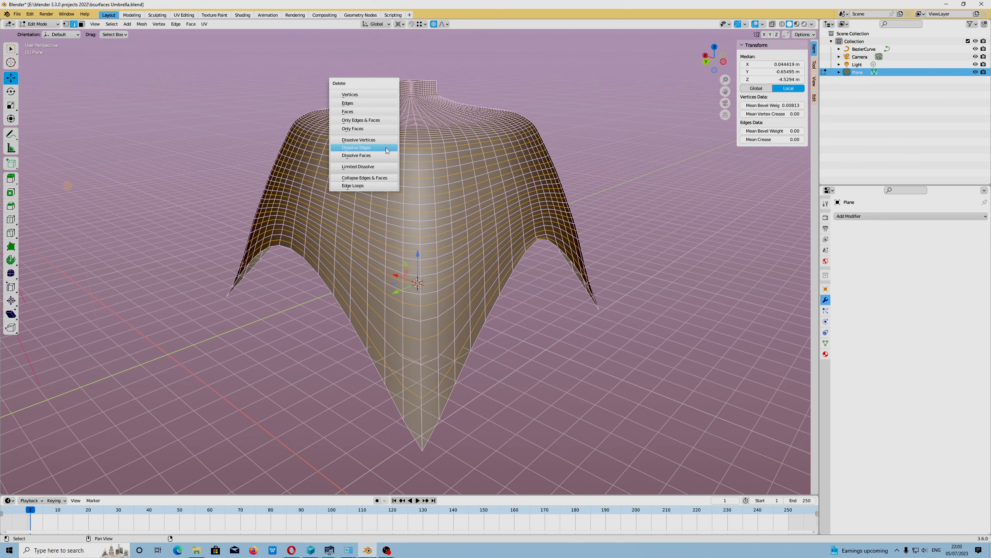
left_click(386, 149)
Dissolve one more horizontal edge loop across the middle of the umbrella's side walls.
middle_click_drag(371, 290, 323, 391)
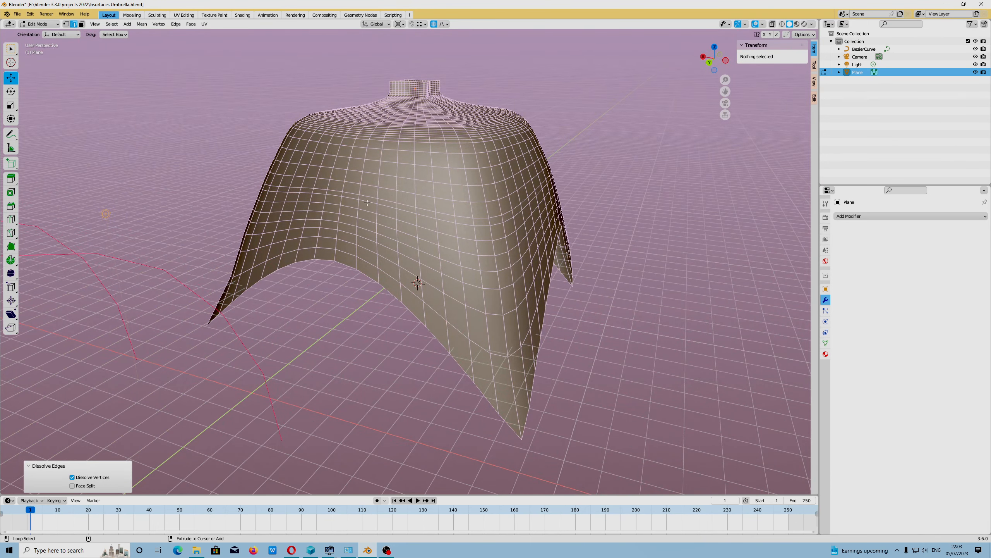
left_click(368, 206, "alt")
key("x")
left_click(368, 203)
middle_click_drag(368, 205, 328, 277)
scroll(327, 286, "up", 5)
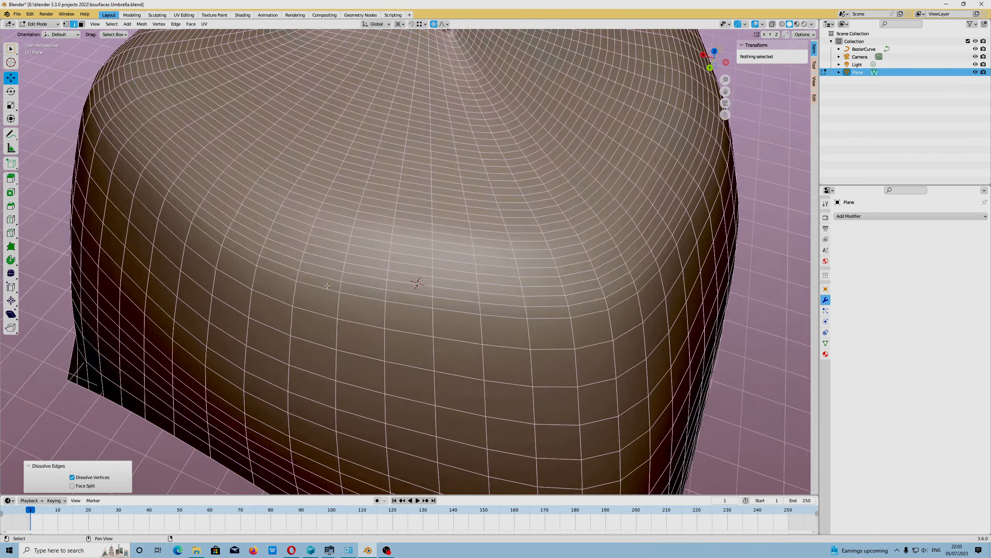
scroll(328, 286, "down", 5)
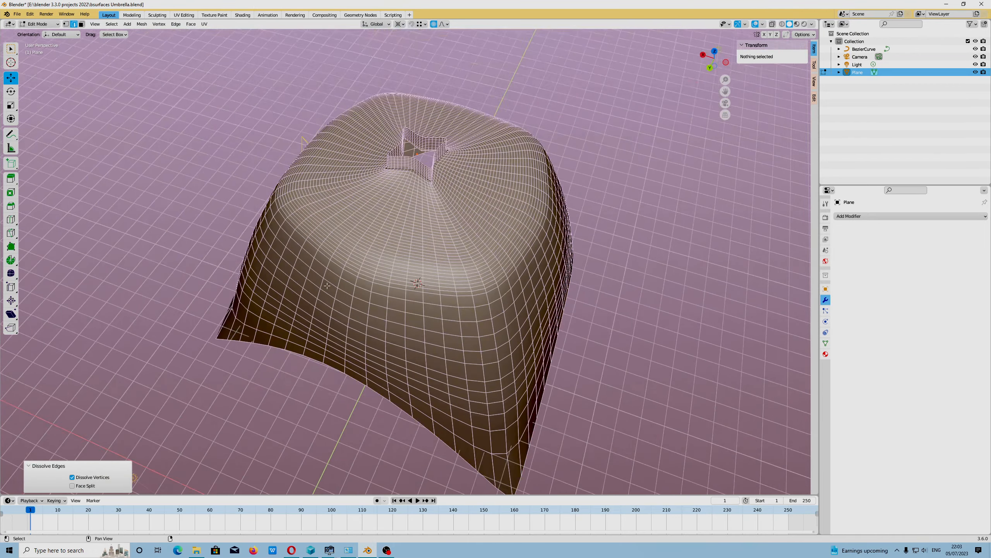
Select alternate edge loops from the umbrella's rounded shoulder across its top to the central opening and dissolve those edges.
scroll(216, 199, "up", 5)
scroll(293, 251, "down", 3)
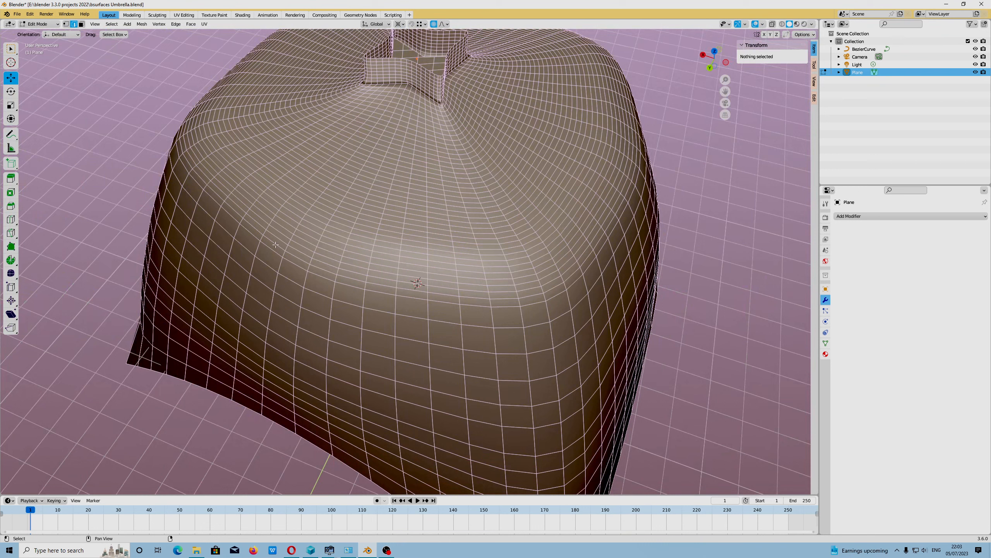
left_click(277, 239, "alt")
left_click(280, 227, "alt")
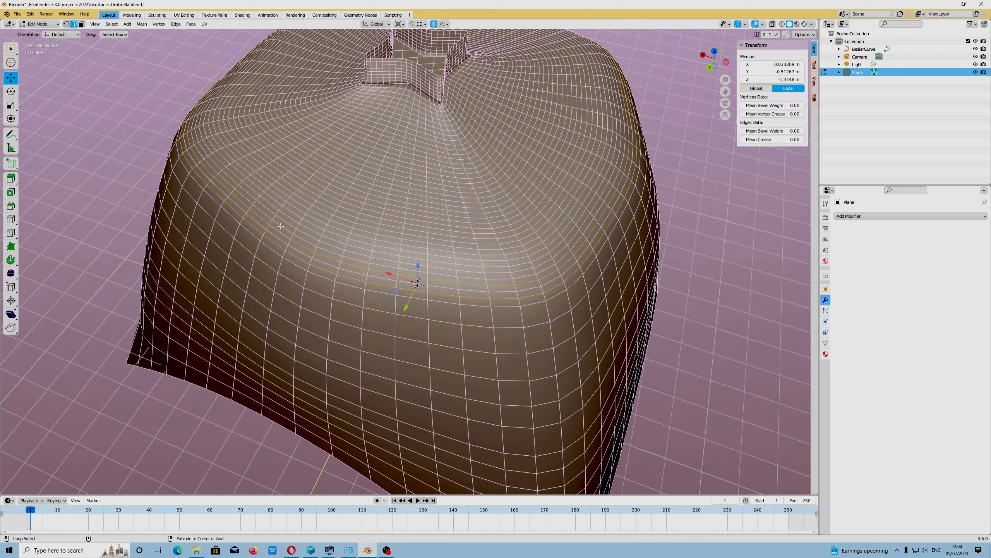
left_click(289, 216, "alt")
left_click(291, 212, "alt")
left_click(301, 204, "alt+shift")
scroll(328, 242, "down", 6)
middle_click_drag(367, 305, 446, 320)
scroll(403, 259, "up", 3)
scroll(451, 299, "up", 2)
middle_click_drag(382, 196, 369, 239)
scroll(369, 240, "up", 3)
left_click(315, 204, "alt+shift")
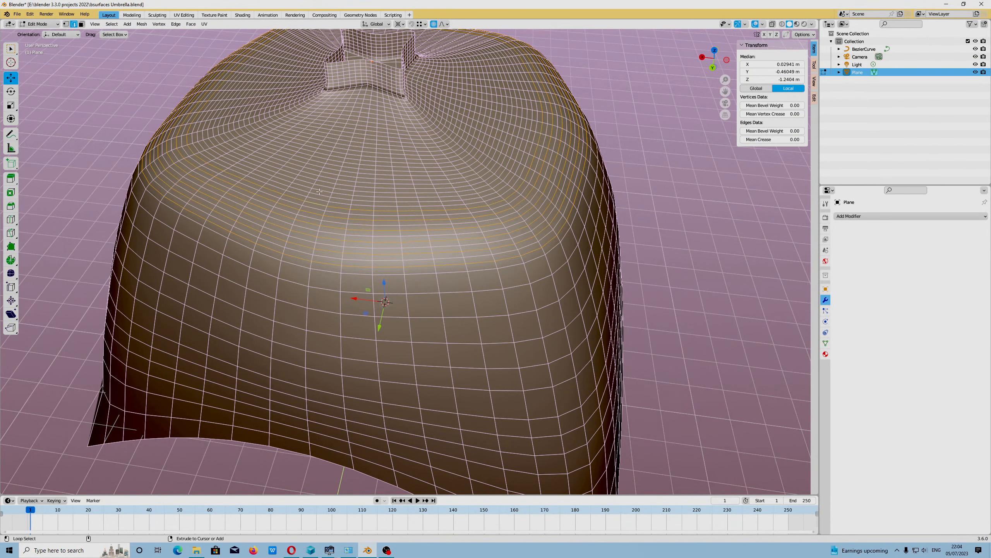
left_click(317, 194, "alt+shift")
middle_click_drag(400, 268, 411, 226)
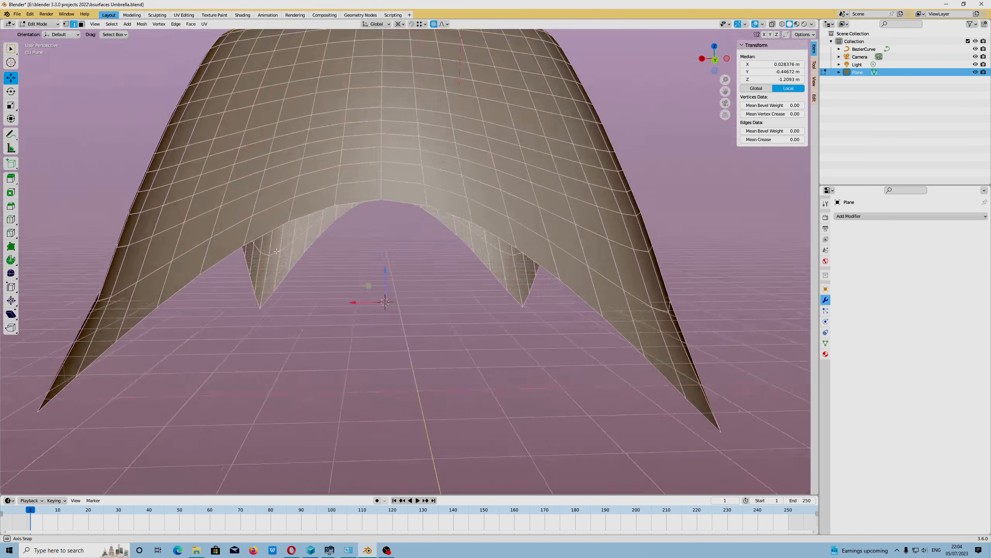
scroll(411, 227, "down", 2)
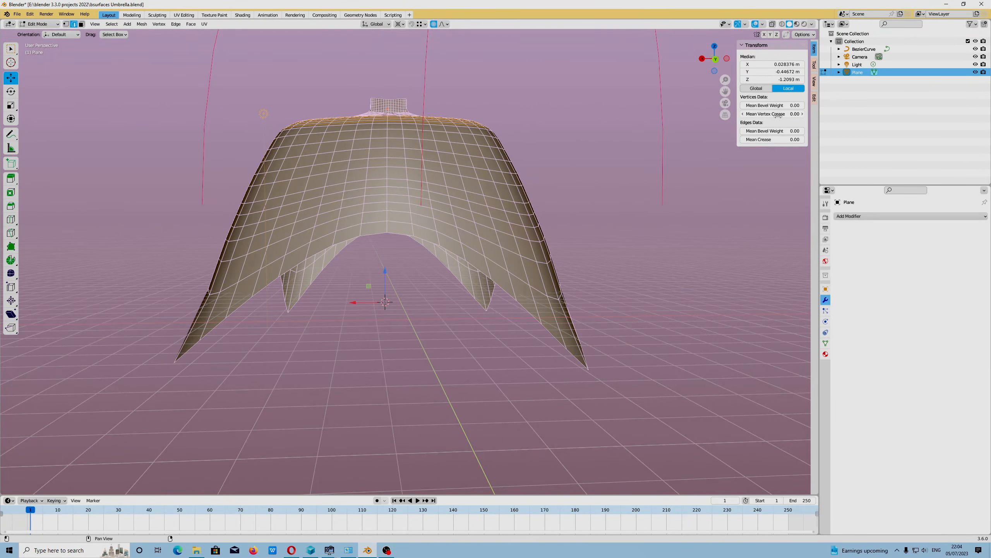
middle_click_drag(320, 203, 312, 287)
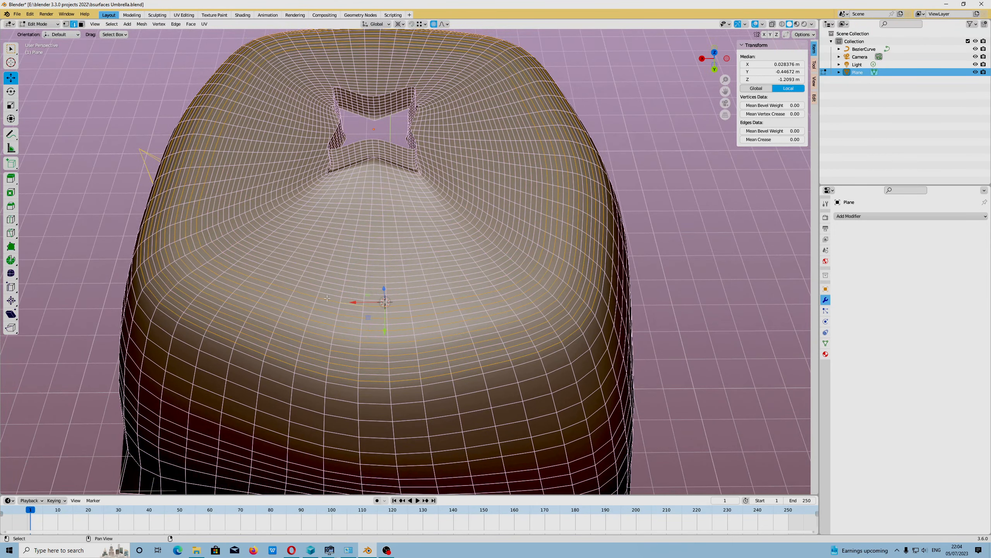
left_click(310, 284, "alt+shift")
left_click(318, 263, "alt+shift")
left_click(324, 253, "alt+shift")
left_click(330, 243, "alt+shift")
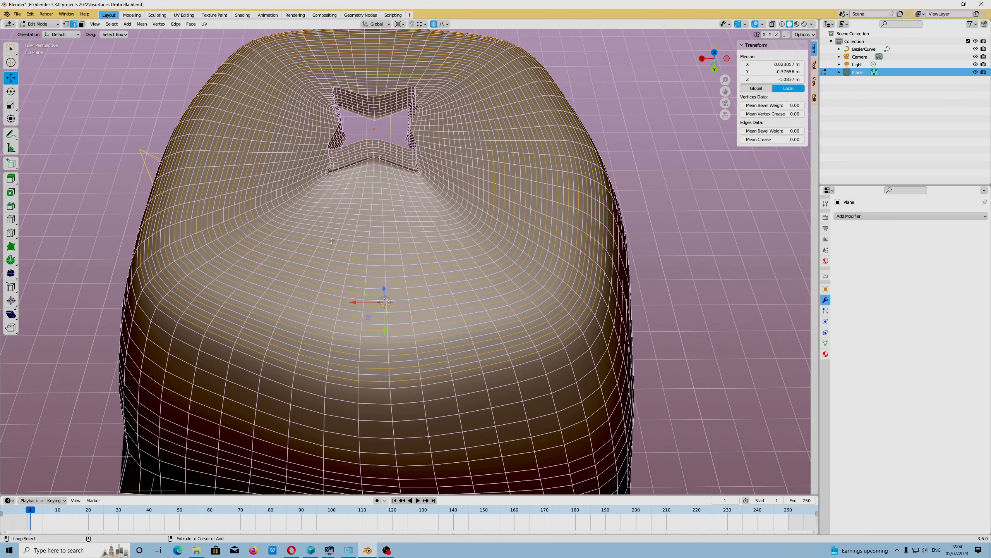
left_click(333, 233, "alt+shift")
left_click(338, 223, "alt+shift")
left_click(341, 213, "alt+shift")
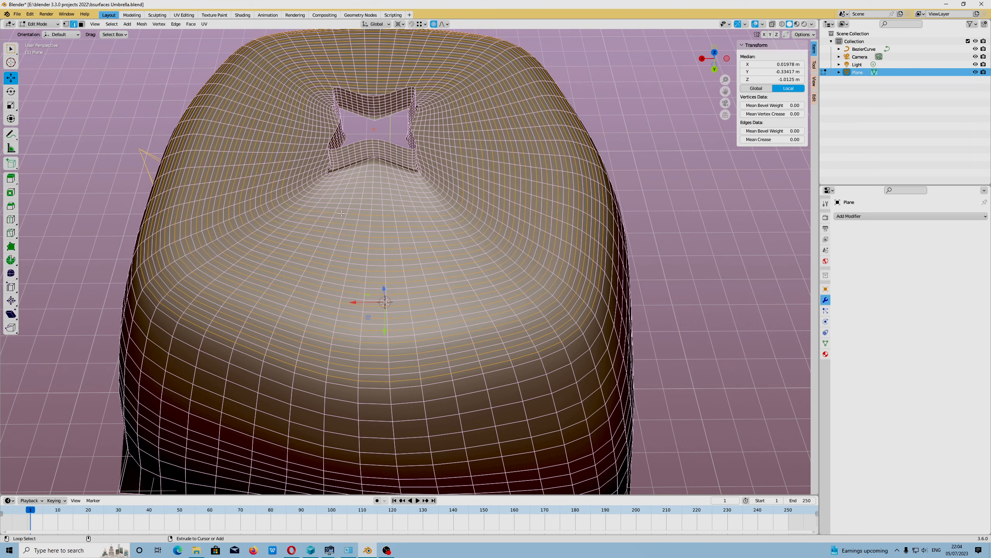
left_click(345, 203, "alt+shift")
left_click(348, 193, "alt+shift")
left_click(353, 184, "alt+shift")
key("x")
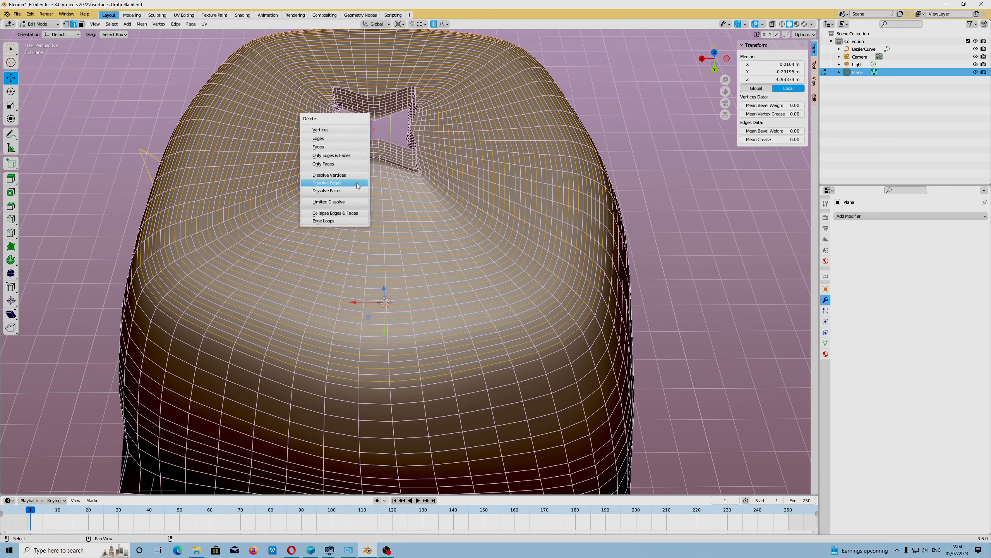
left_click(356, 183)
scroll(325, 309, "down", 5)
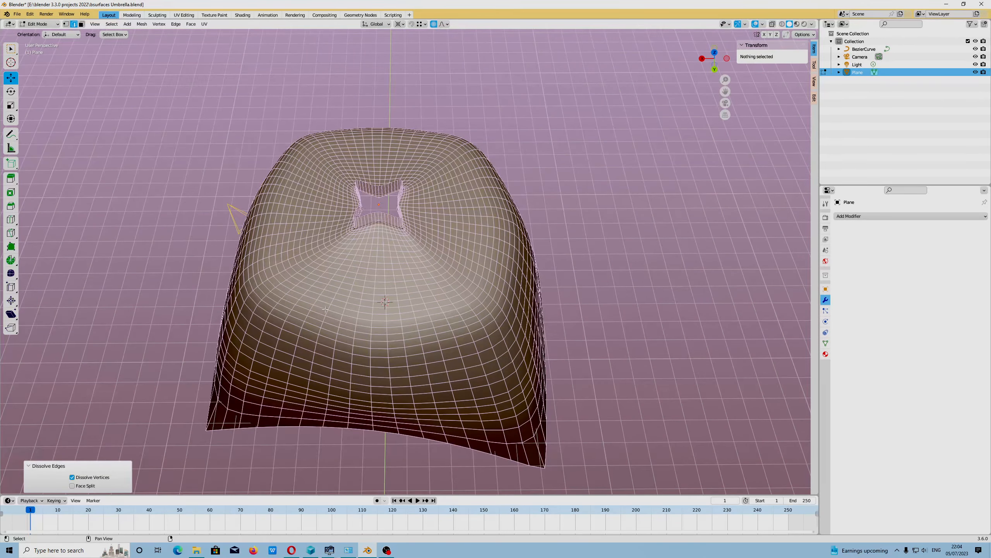
Save the umbrella project under its existing file name.
middle_click_drag(325, 309, 370, 364)
left_click(17, 14)
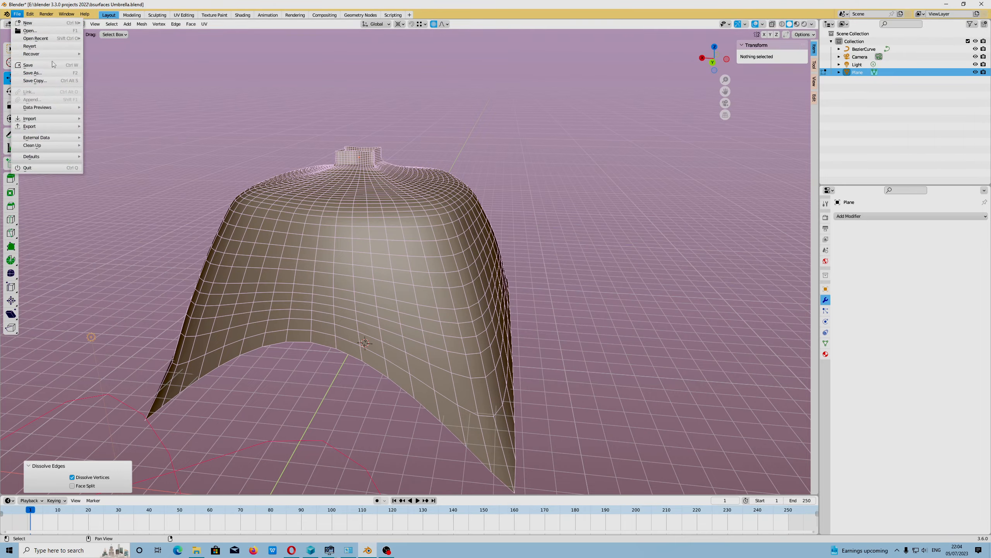
left_click(53, 63)
Return the umbrella mesh to Object Mode and view the finished canopy from the side.
scroll(311, 298, "down", 2)
middle_click_drag(411, 330, 534, 339)
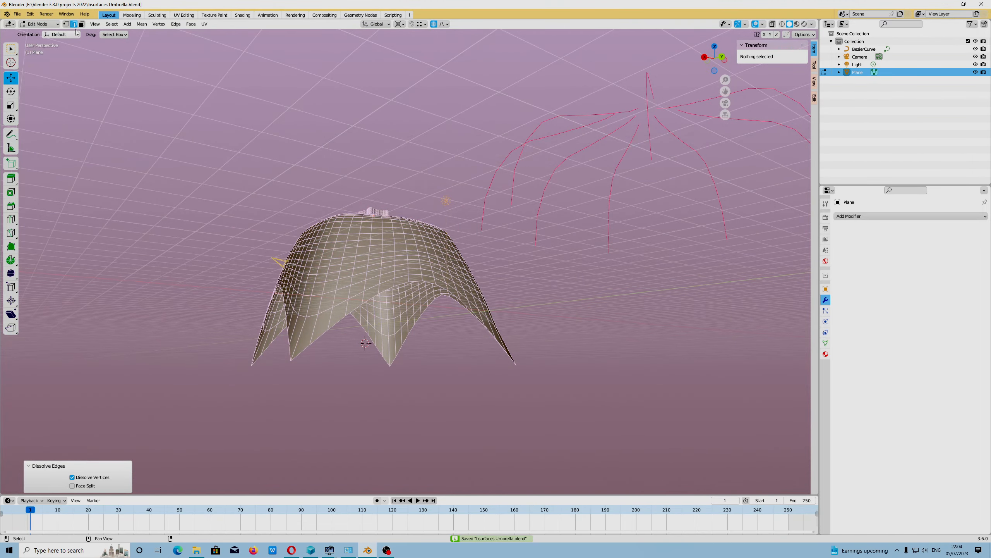
left_click(40, 24)
left_click(39, 32)
middle_click_drag(381, 269, 283, 288)
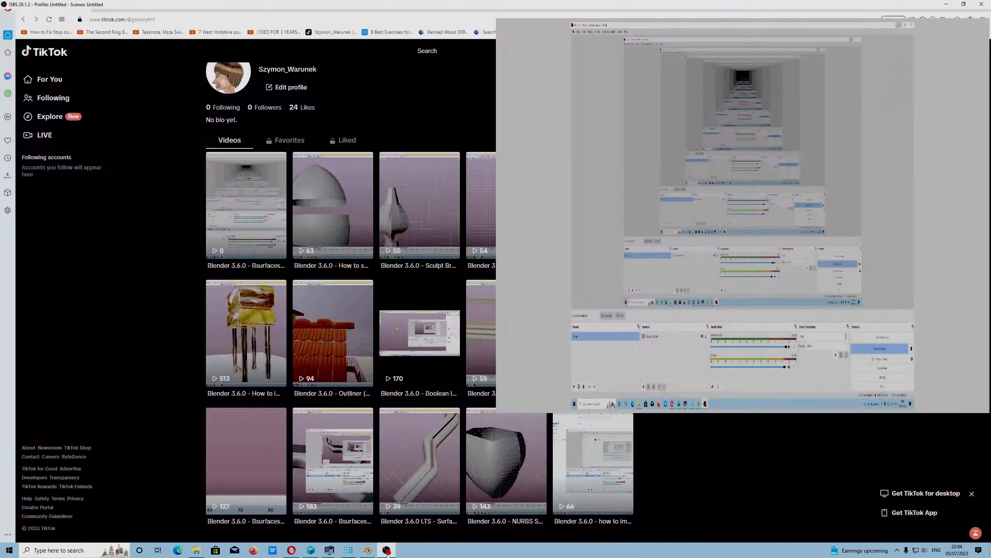